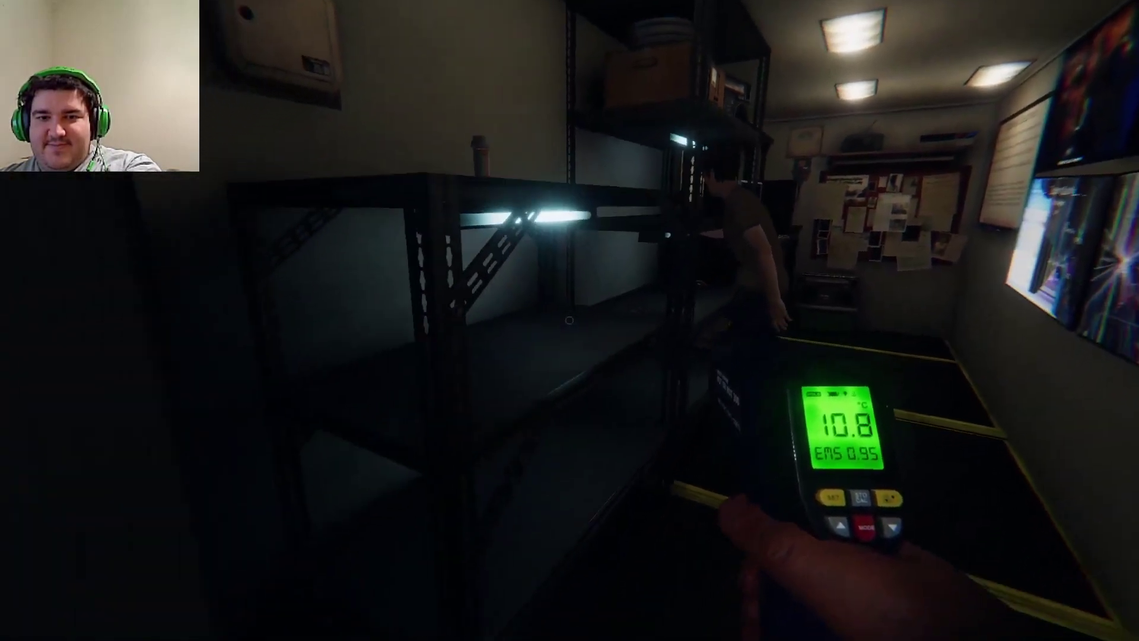
- Light the dark rooms with the flashlight, then review the journal's Evidence page
key("t")
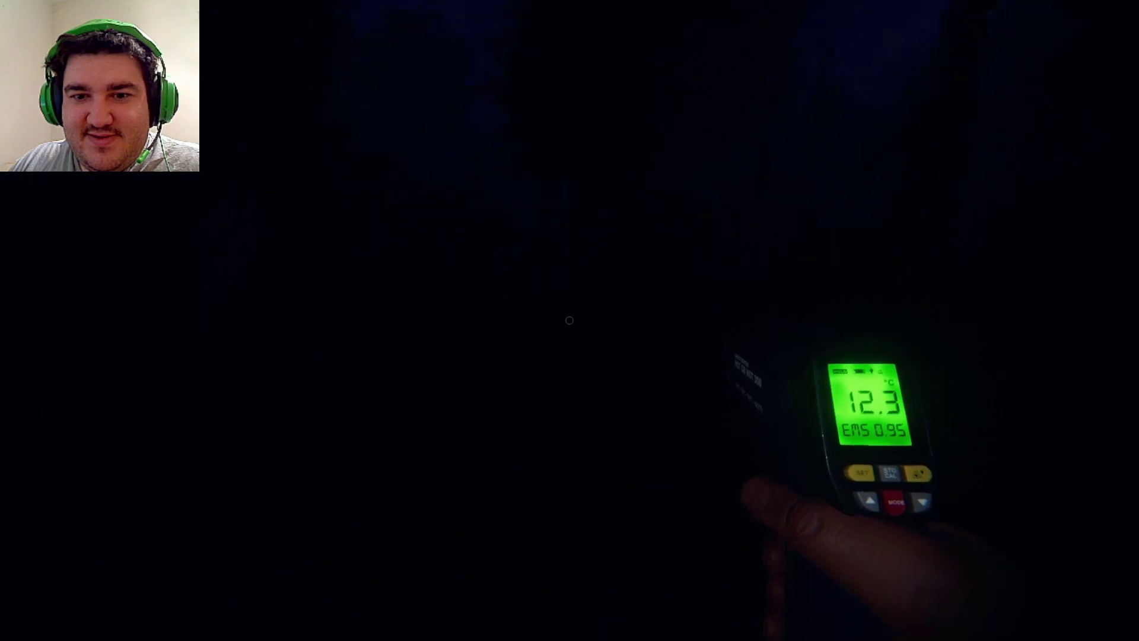
key("t")
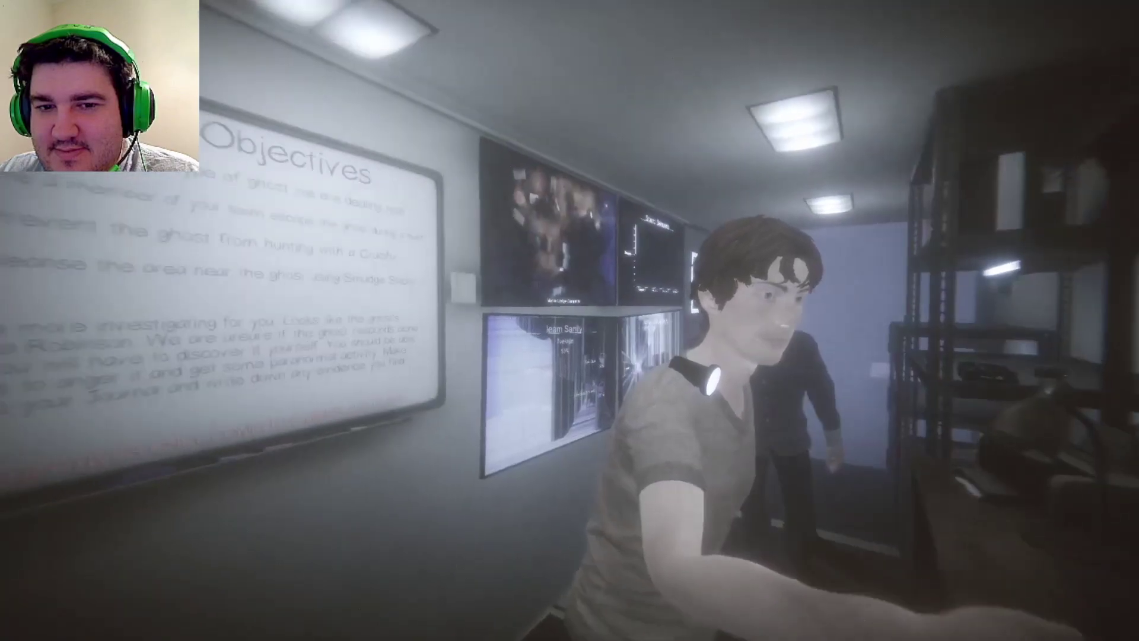
key("j")
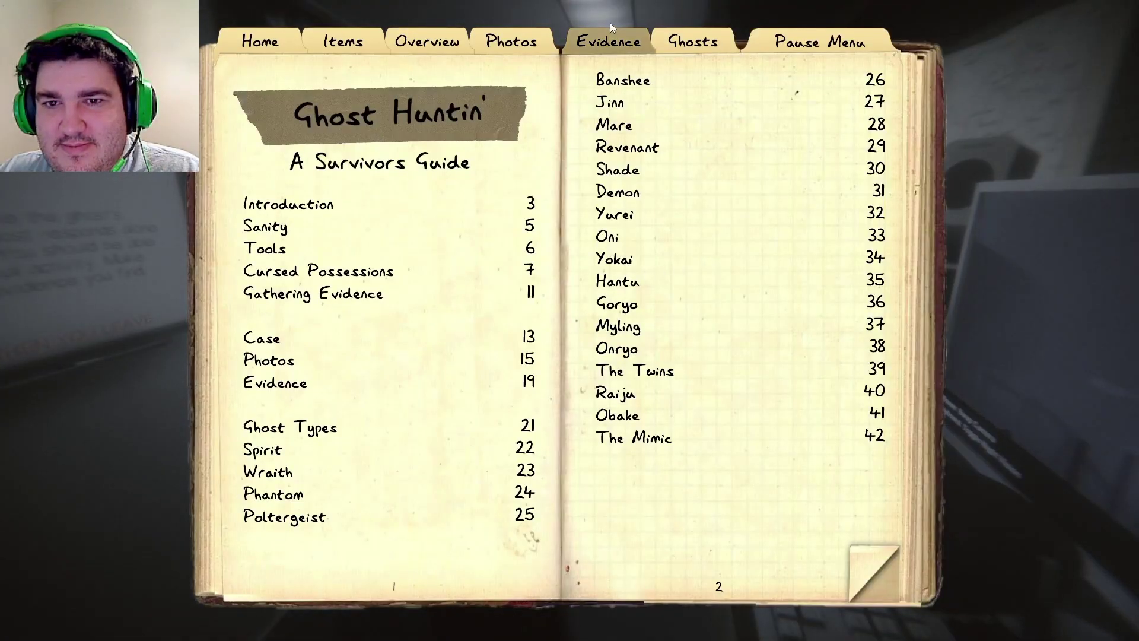
left_click(609, 39)
key("Escape")
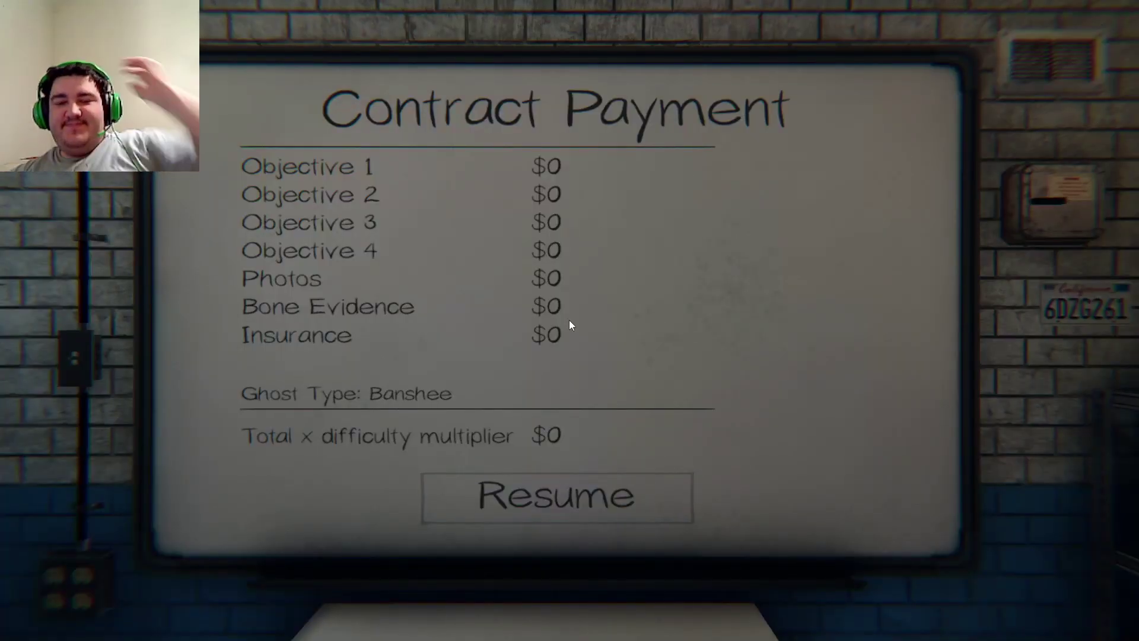
- Continue past the payment and statistics screens to the Server Lobby and leave the board
left_click(503, 485)
left_click(514, 494)
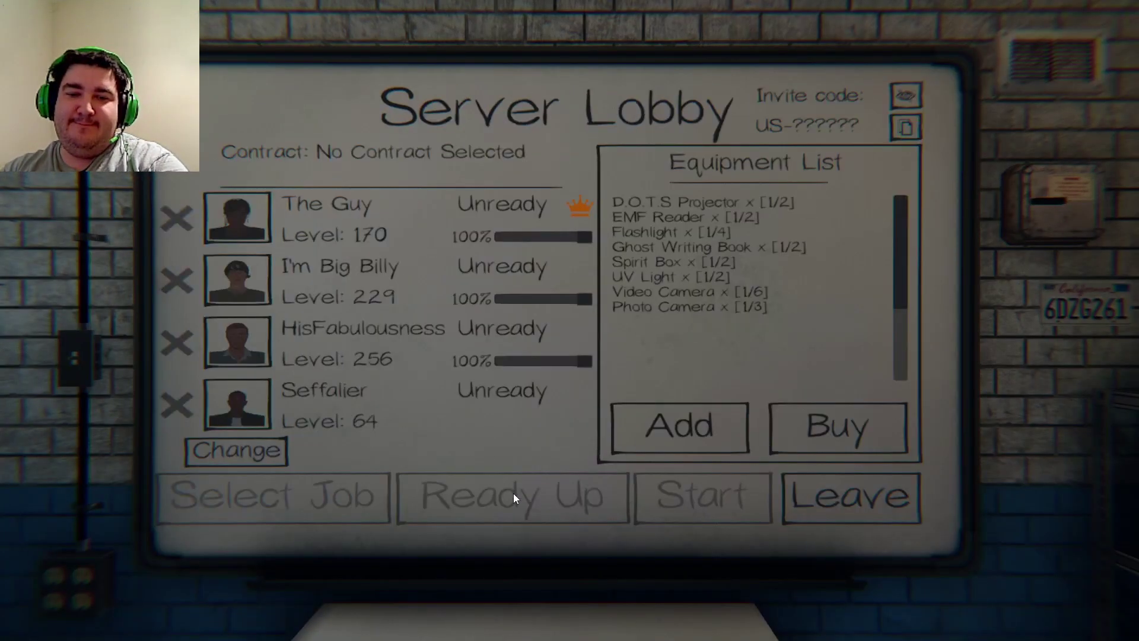
key("Escape")
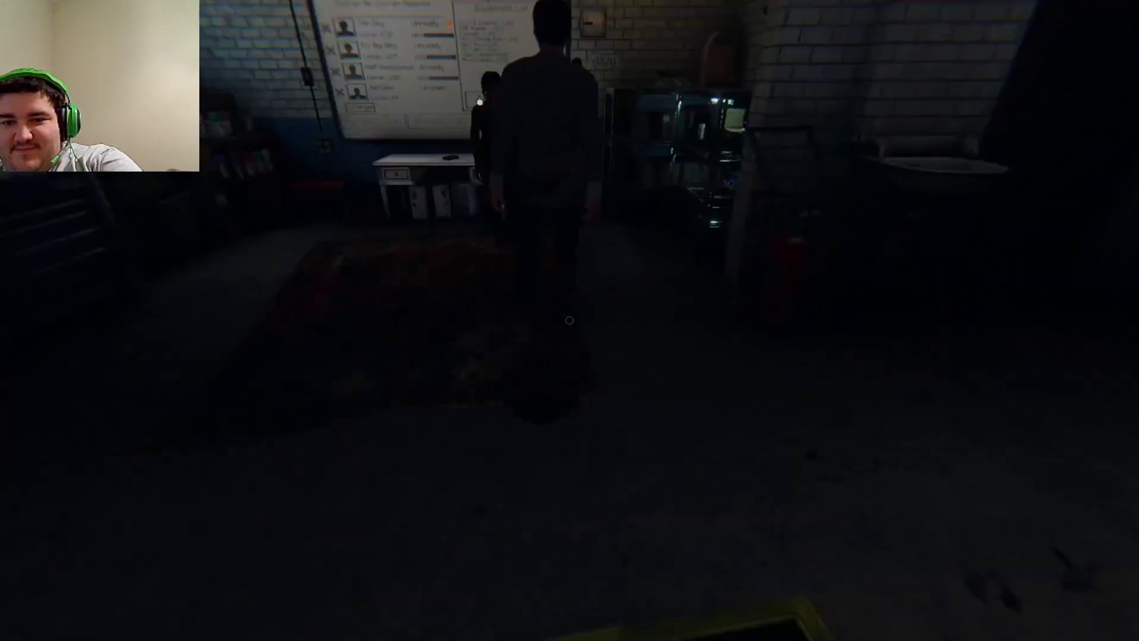
- Pick up the basketball and shoot baskets, pushing the hoop score toward 132
left_click(570, 320)
left_click(570, 320)
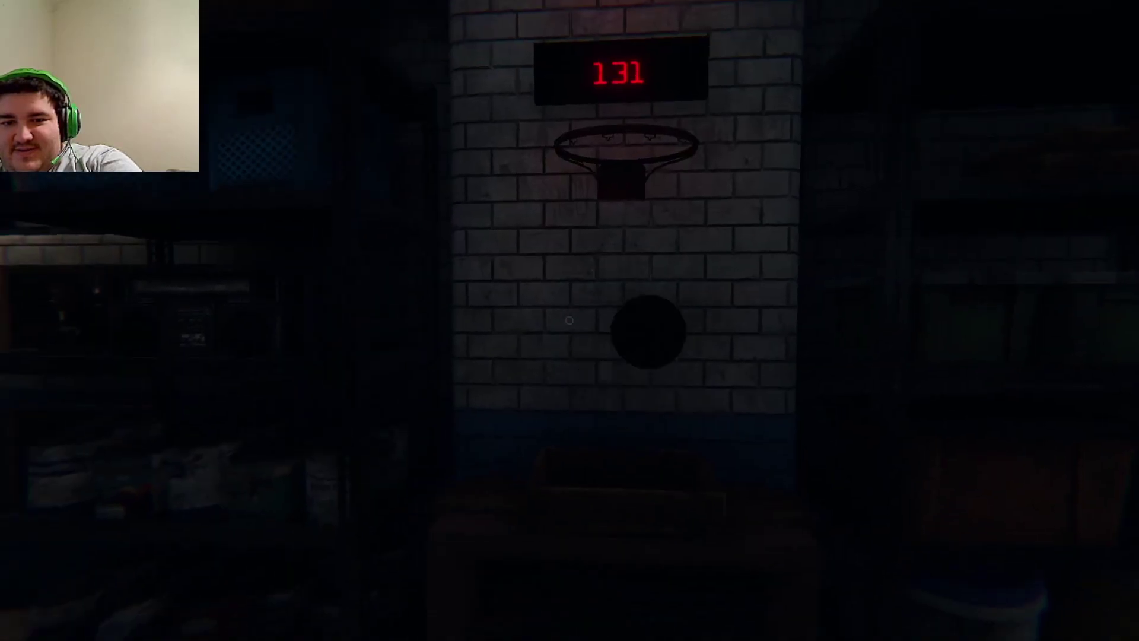
left_click(570, 319)
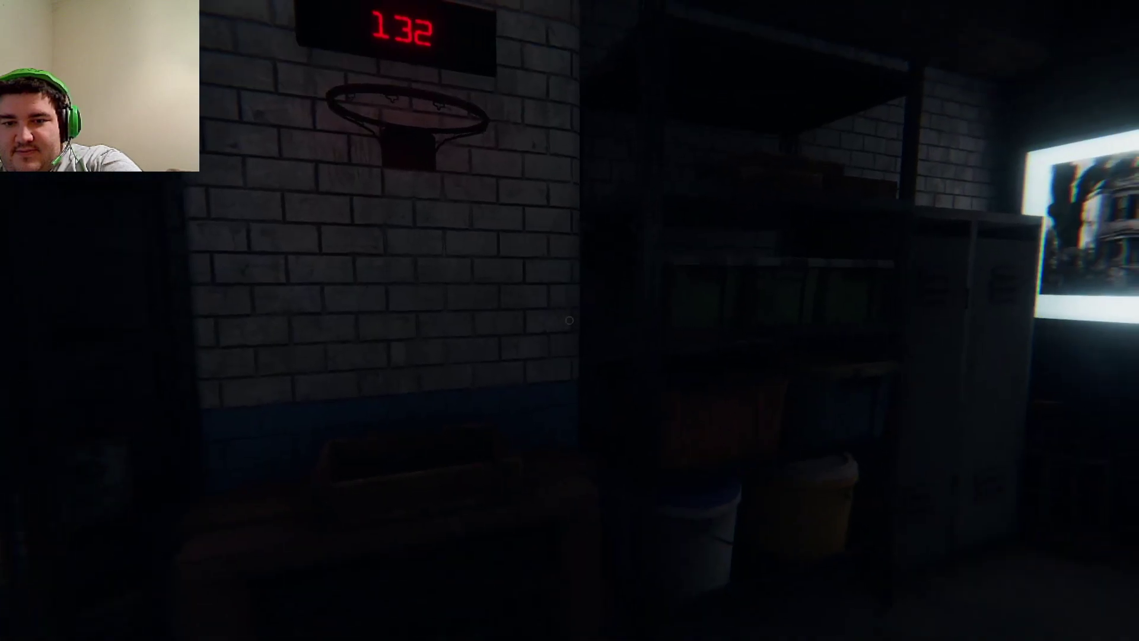
- Repeatedly grab the basketball from the cabinet and throw it at the hoop until the score reaches 133
left_click(570, 320)
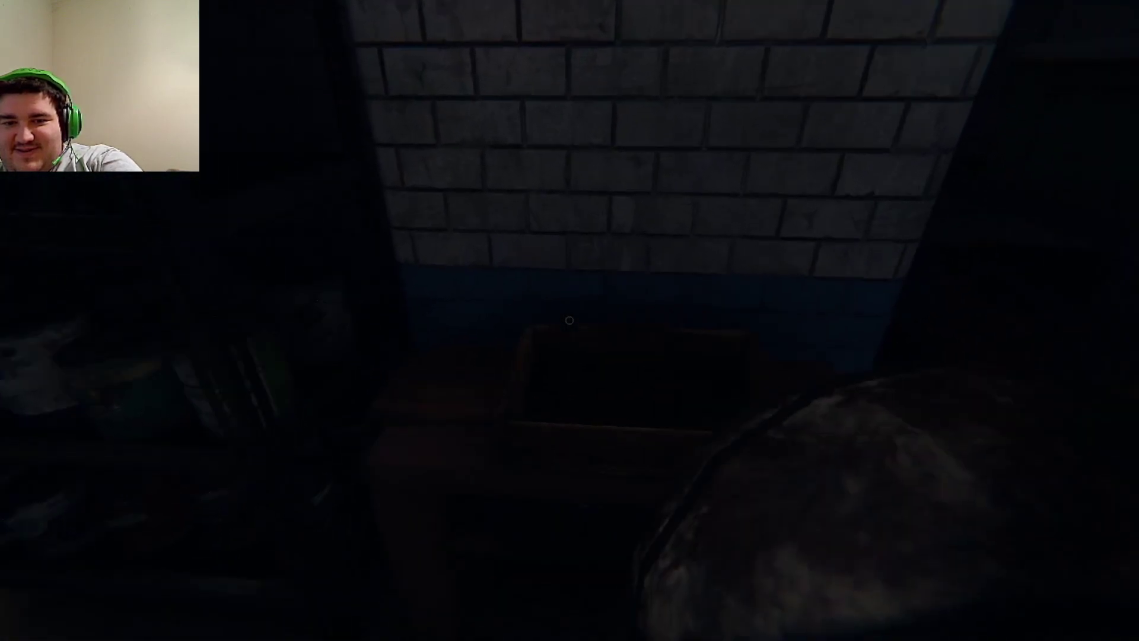
left_click(570, 320)
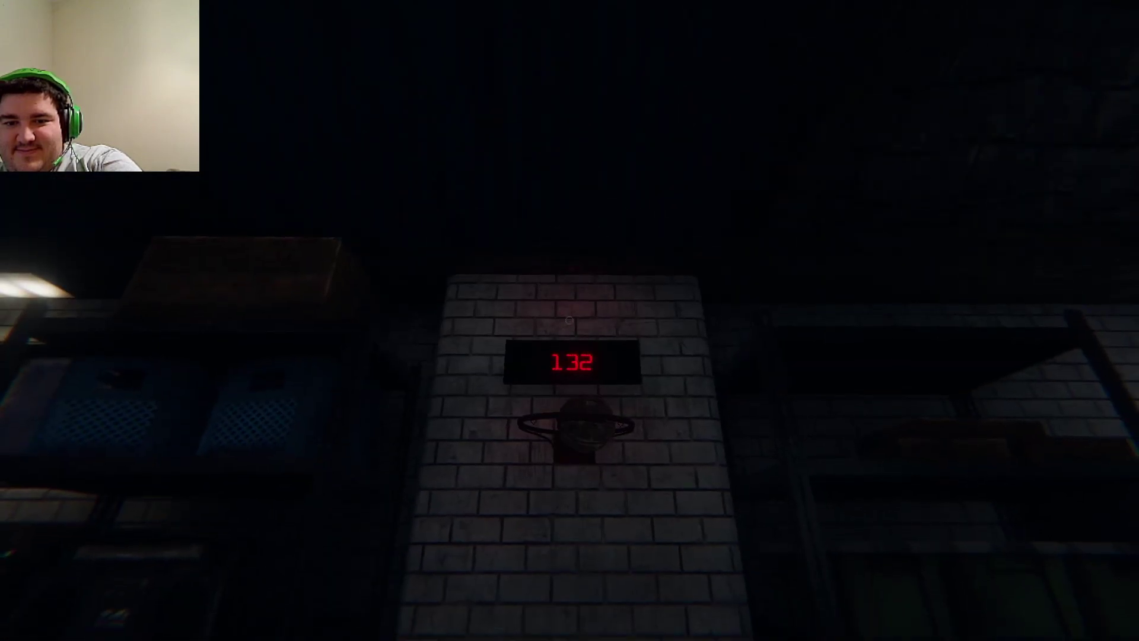
left_click(570, 319)
left_click(570, 320)
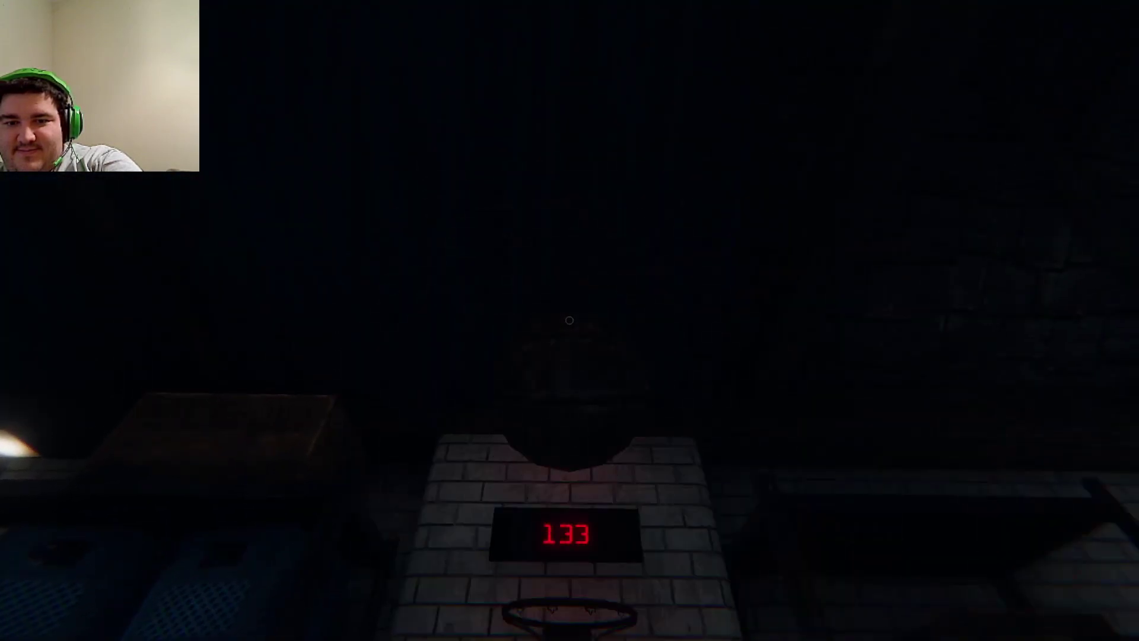
left_click(571, 320)
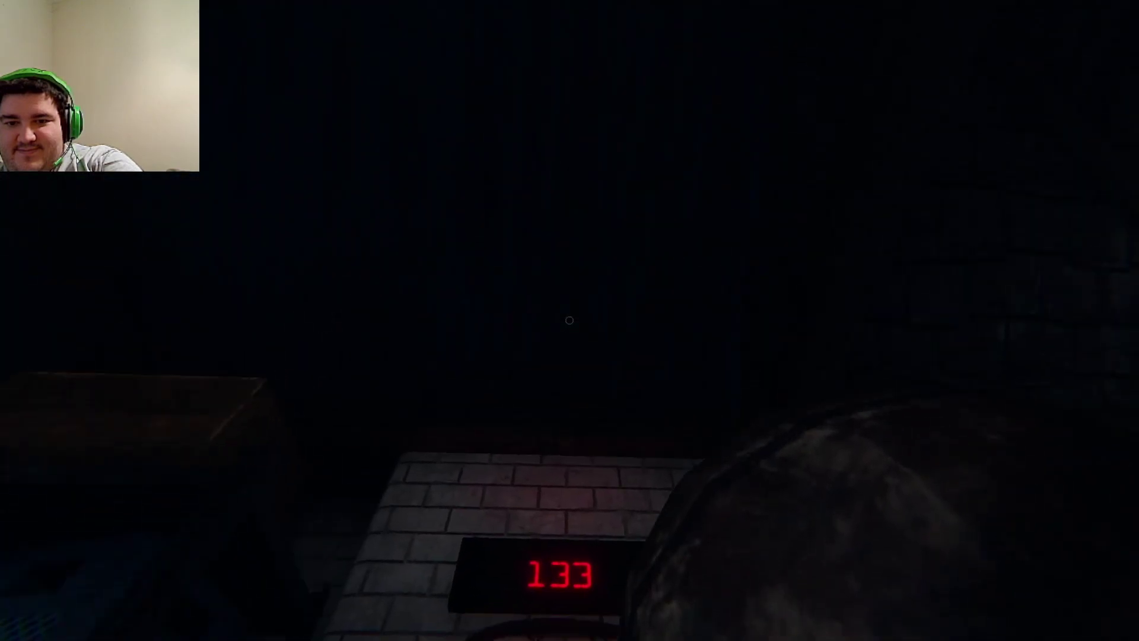
left_click(570, 320)
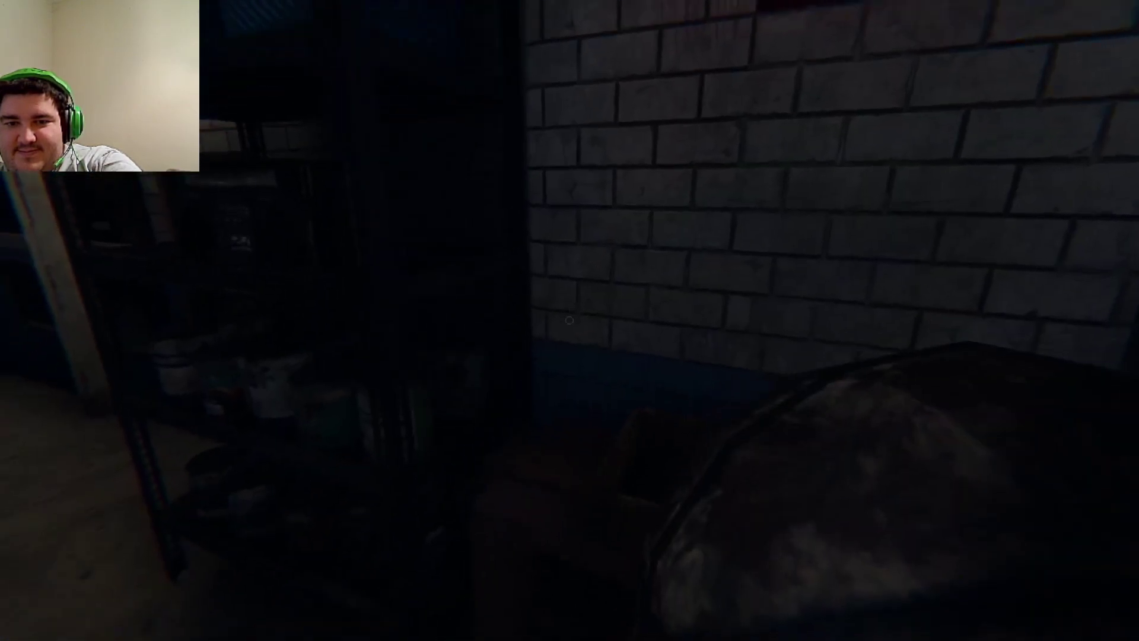
left_click(570, 319)
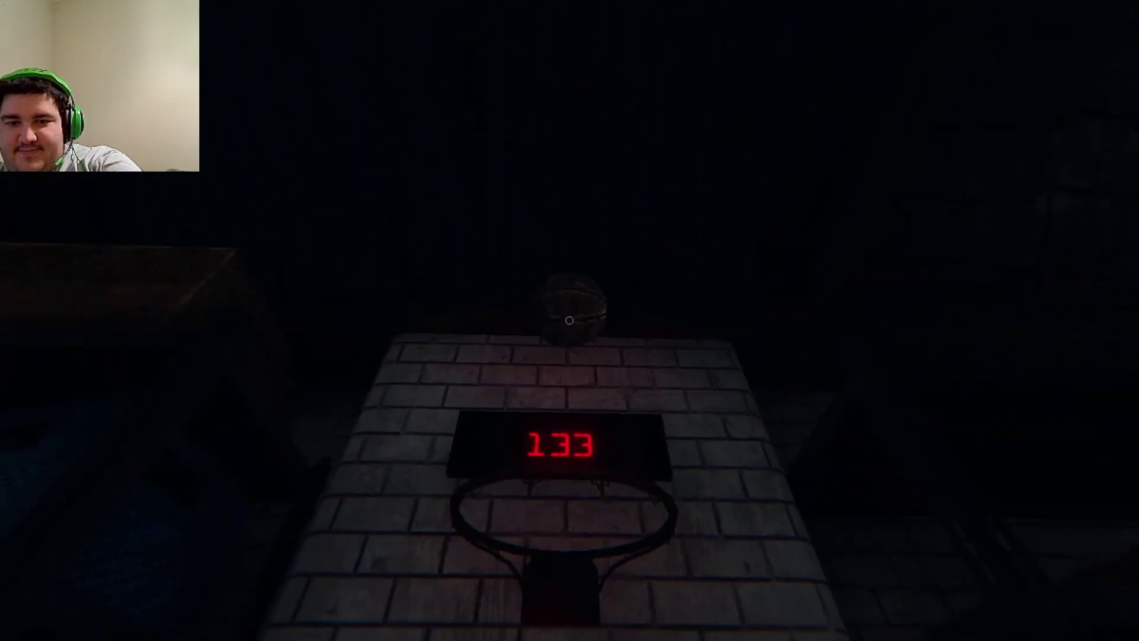